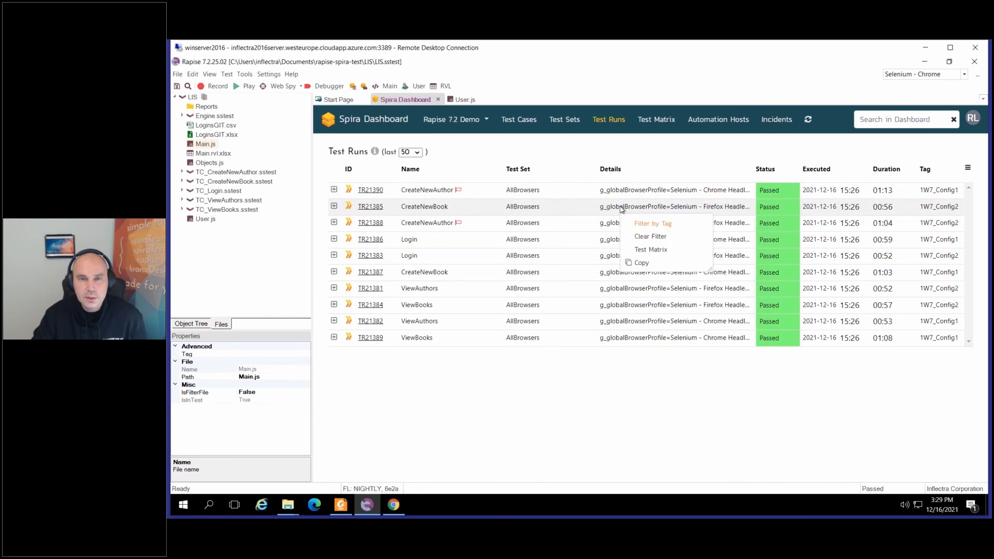
Show the test matrix for the AllBrowsers test set from the selected CreateNewBook test run.
left_click(641, 250)
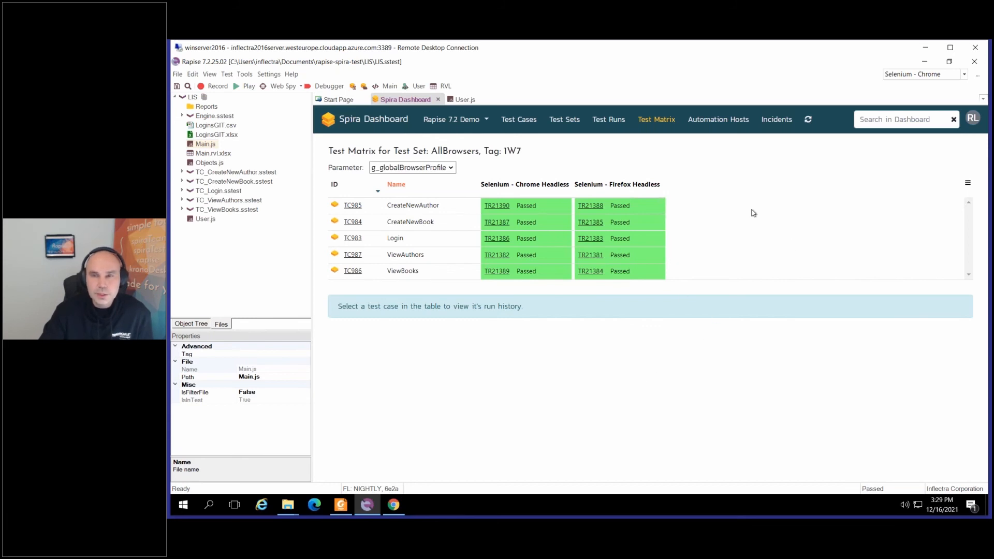
Open the Selenium settings and test the connection of the Chrome profile.
left_click(977, 79)
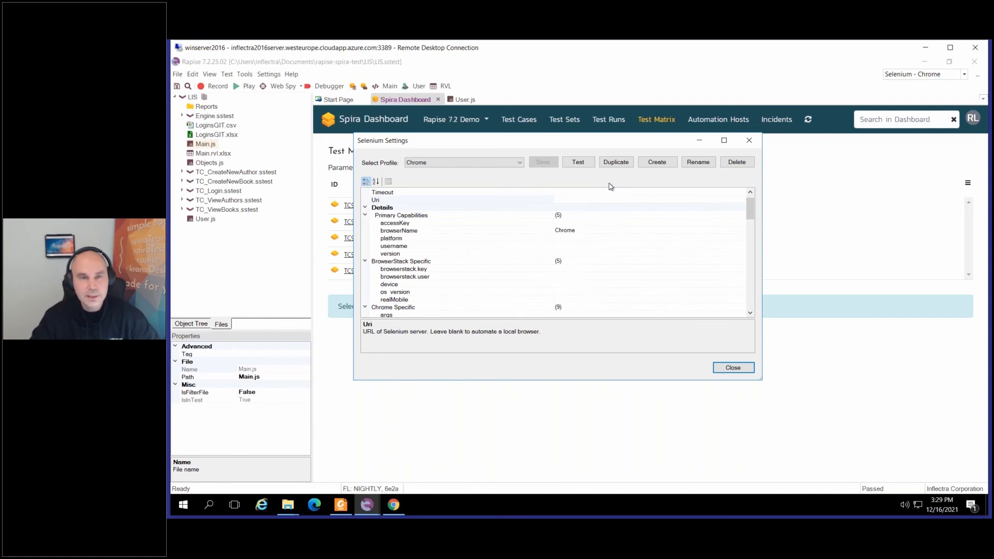
left_click(578, 162)
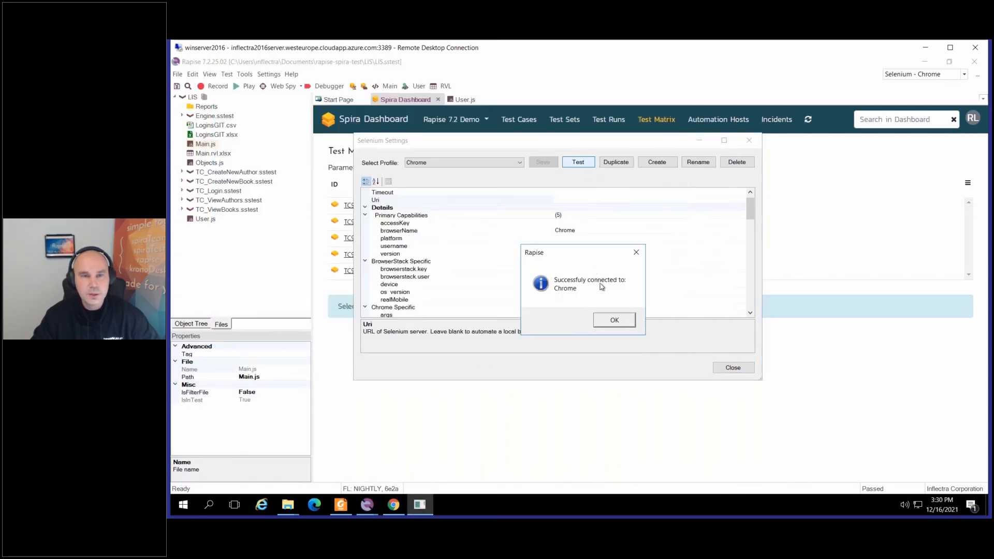
left_click(620, 321)
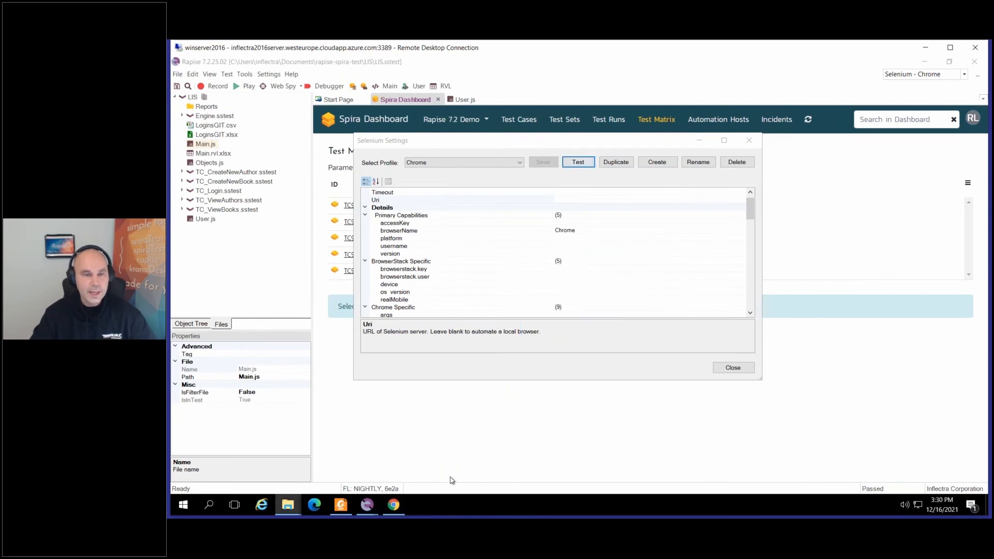
Switch to File Explorer and browse to the SeleniumDrivers folder under C:, ProgramData, Inflectra, Rapise.
mouse_move(298, 502)
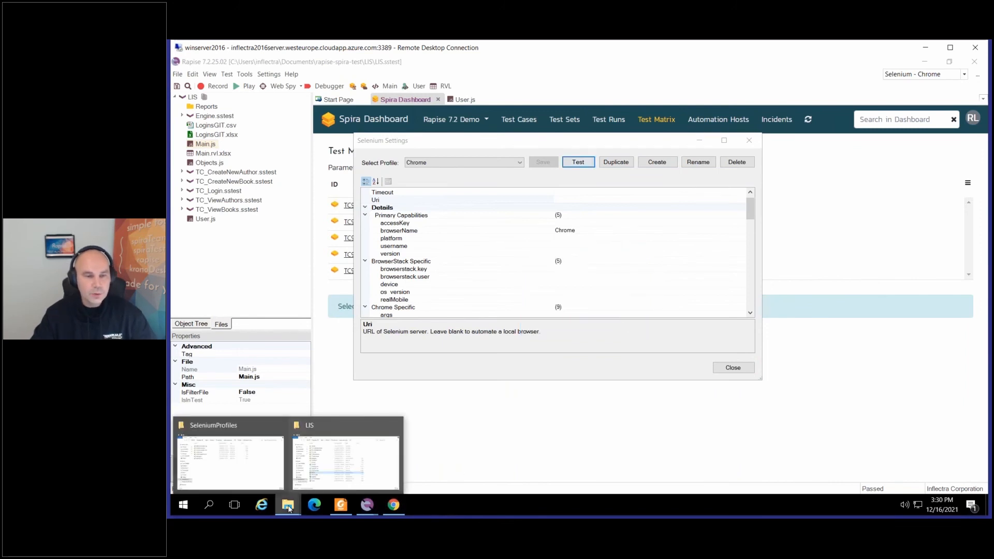
left_click(328, 460)
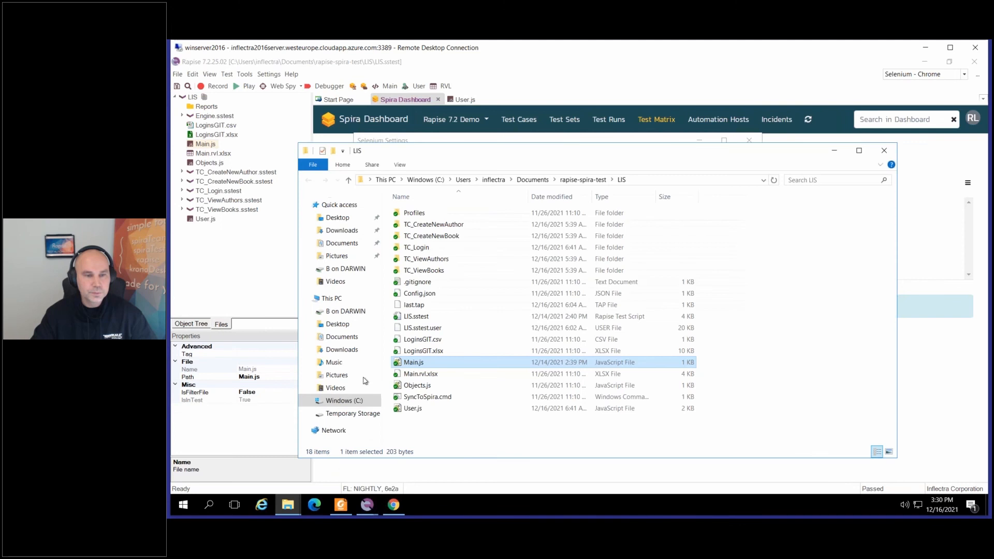
left_click(430, 180)
double_click(424, 260)
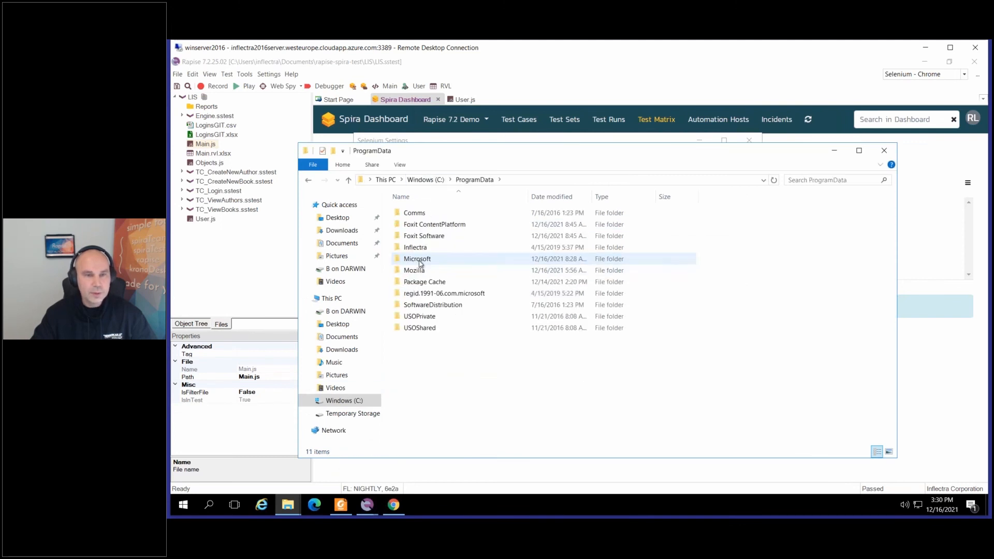
double_click(423, 251)
double_click(424, 214)
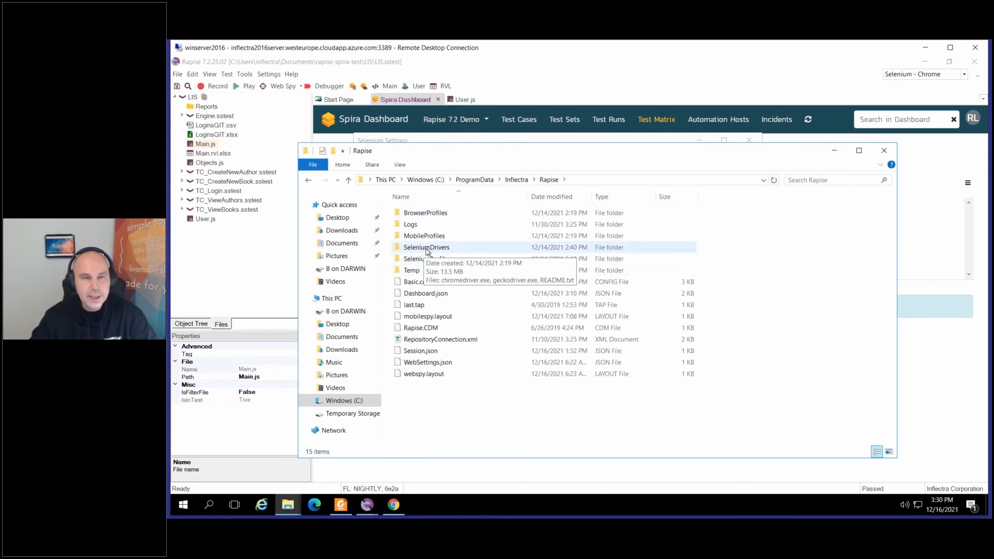
double_click(427, 251)
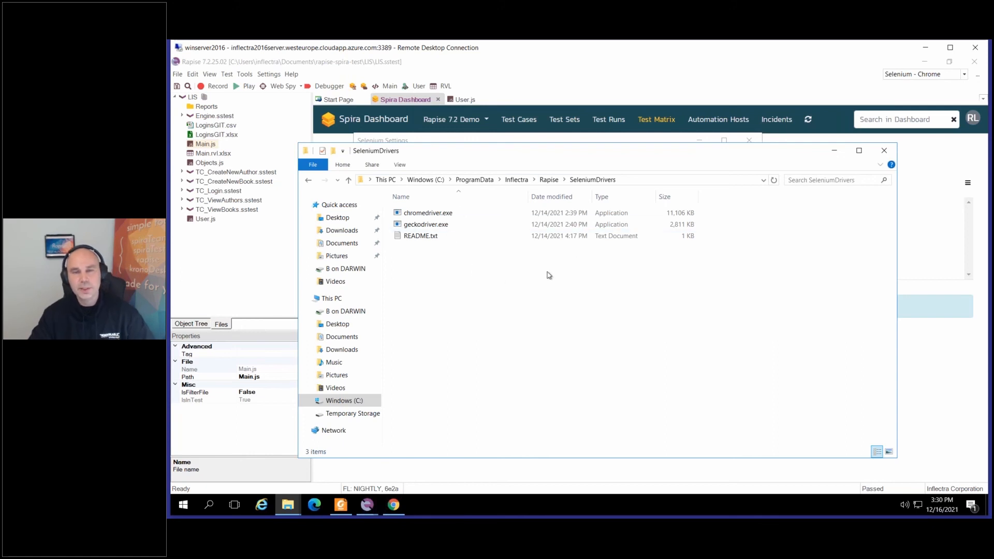
Delete chromedriver.exe and geckodriver.exe from the SeleniumDrivers folder, and minimize the folder window.
left_click(428, 217)
left_click(433, 228, "shift")
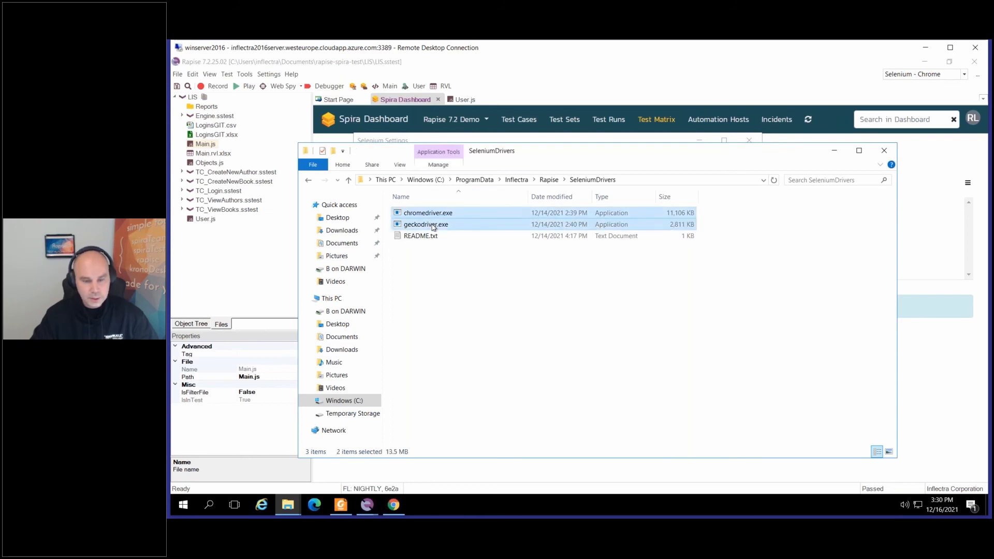
key("Delete")
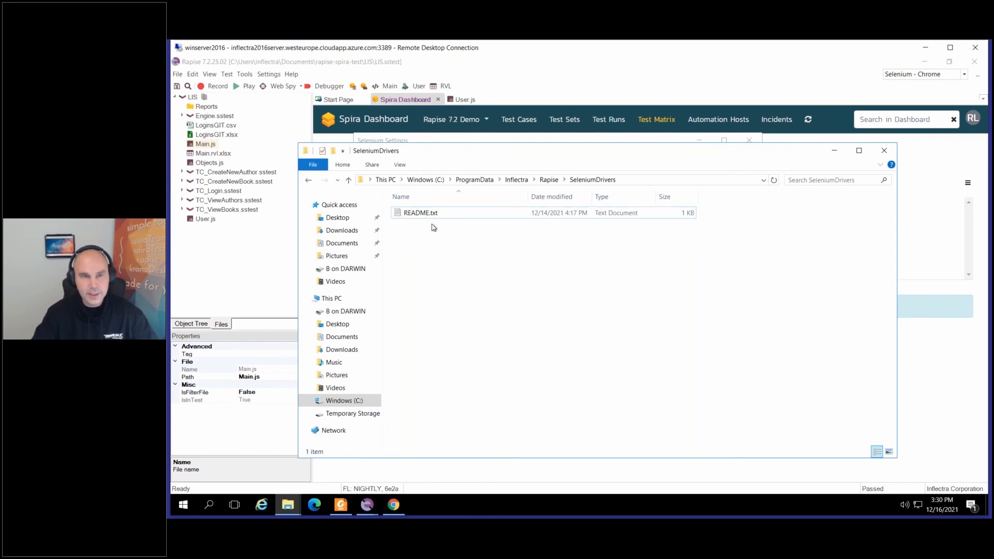
left_click(831, 148)
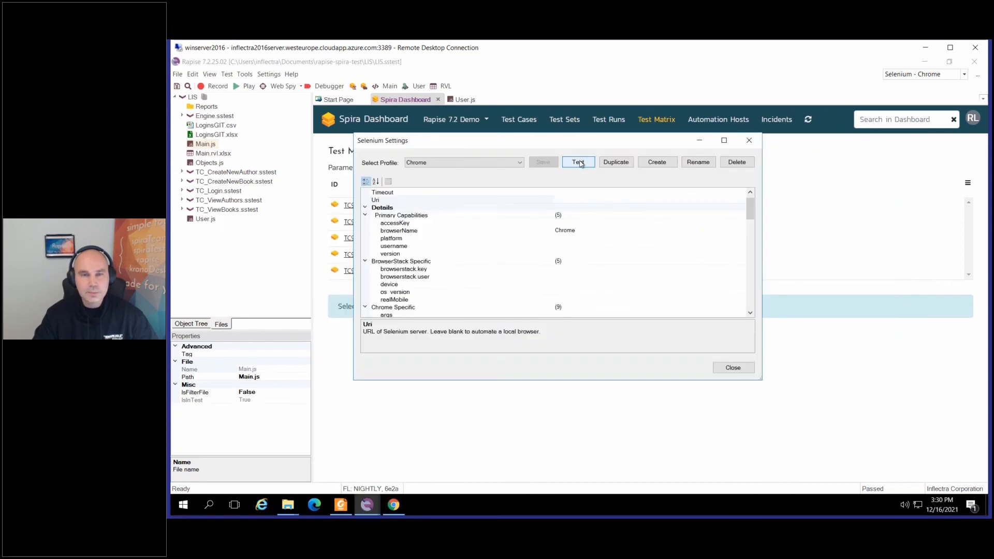
Test the Chrome profile again and accept the automatic download of chromedriver.exe.
left_click(579, 162)
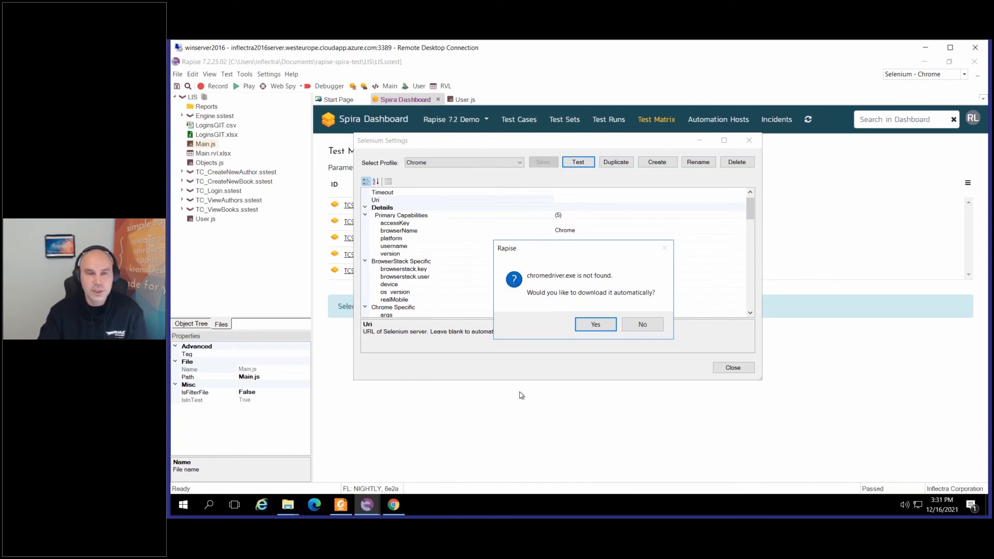
left_click(596, 324)
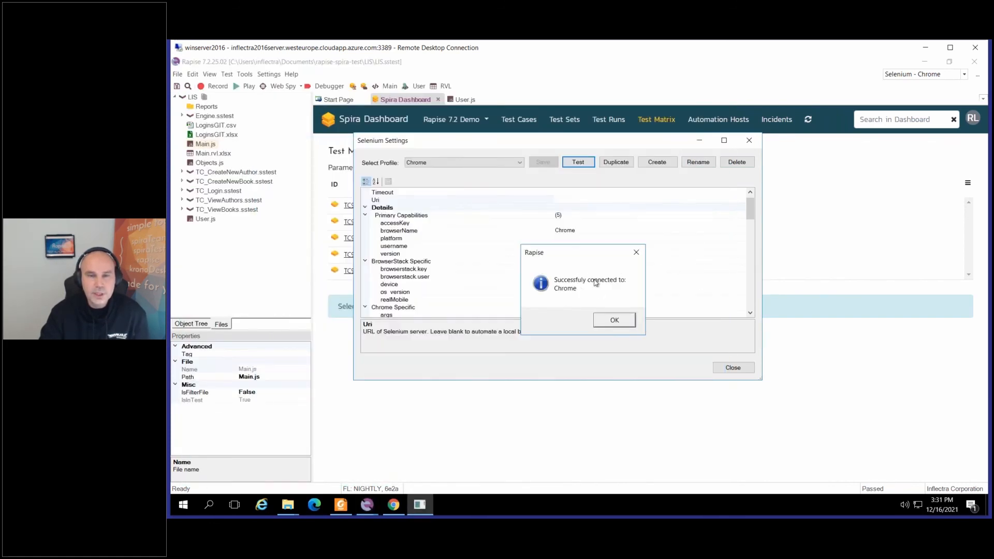
left_click(614, 320)
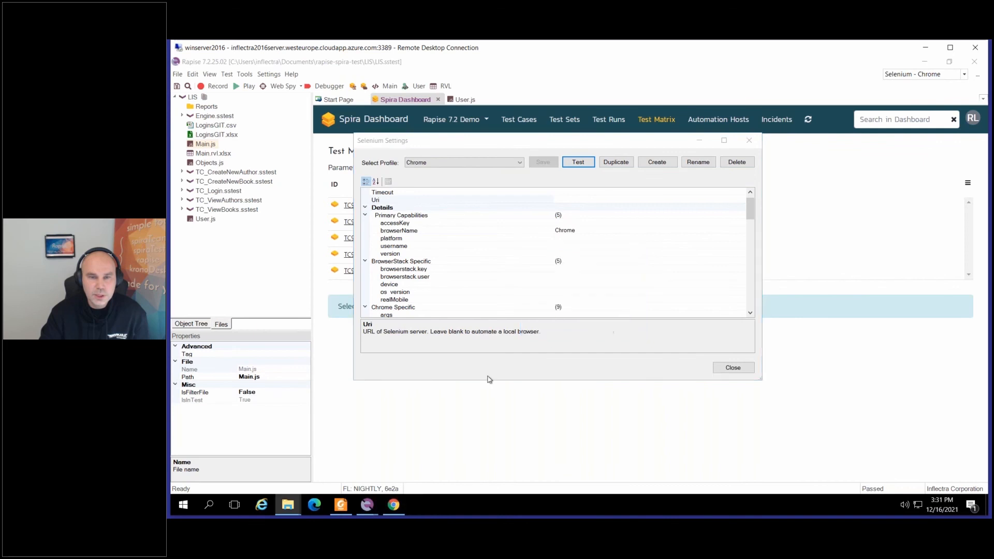
Check the SeleniumDrivers folder for the downloaded chromedriver.exe and return to the Selenium settings.
mouse_move(298, 507)
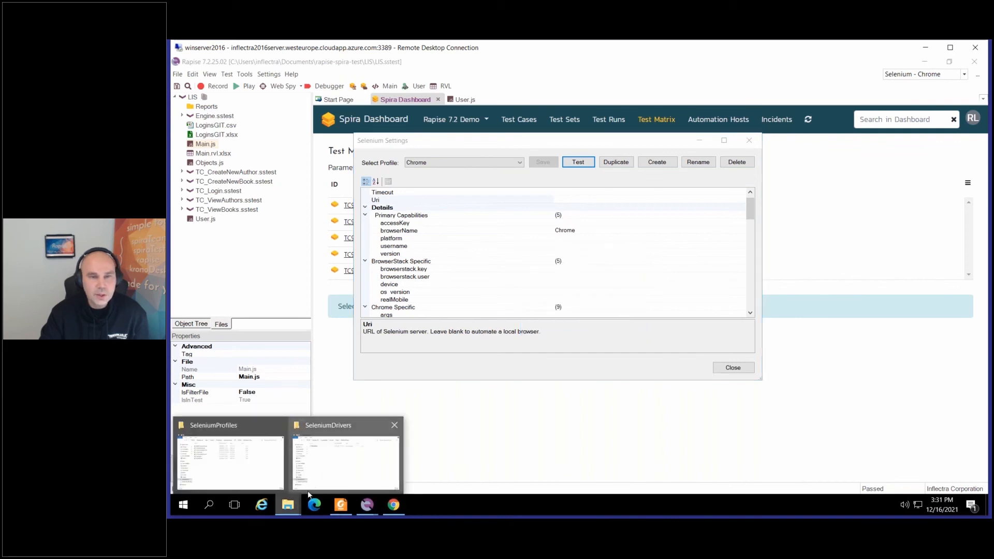
left_click(341, 463)
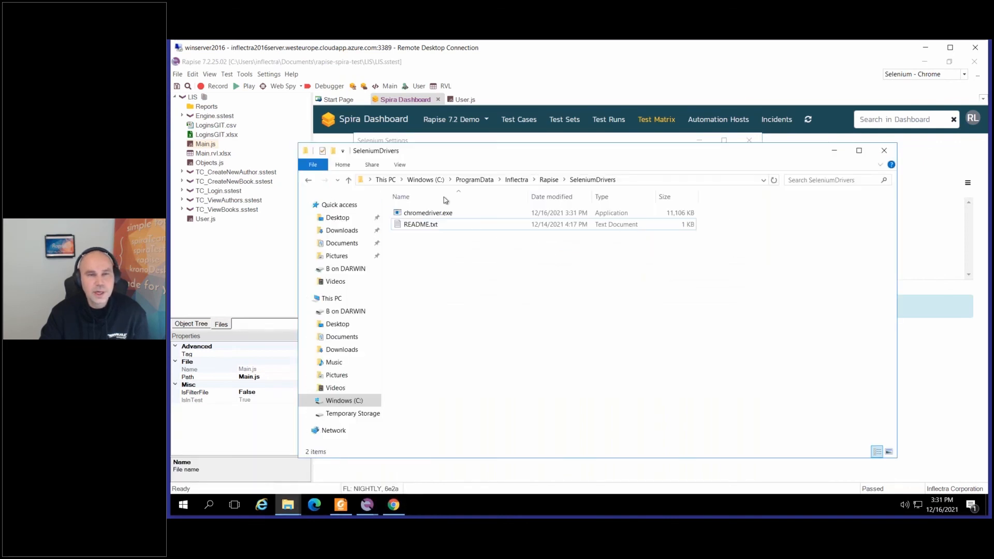
left_click(834, 149)
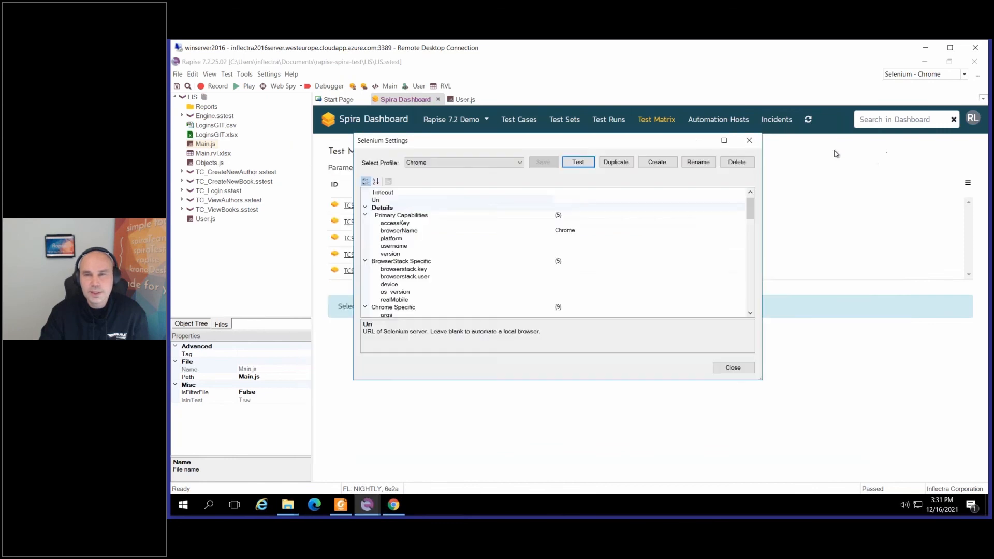
Select the local Firefox profile, test it, and accept the automatic download of geckodriver.exe.
left_click(458, 163)
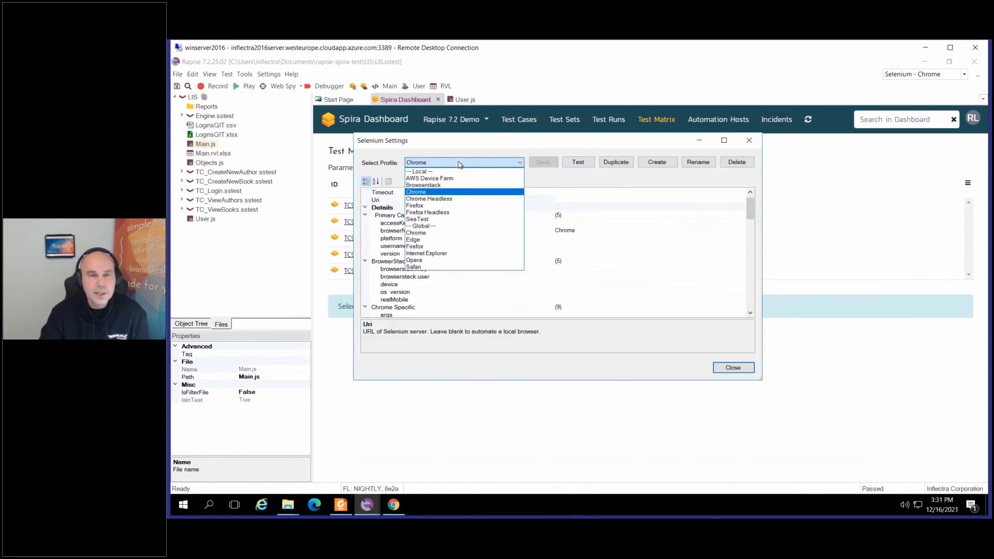
left_click(424, 206)
left_click(580, 162)
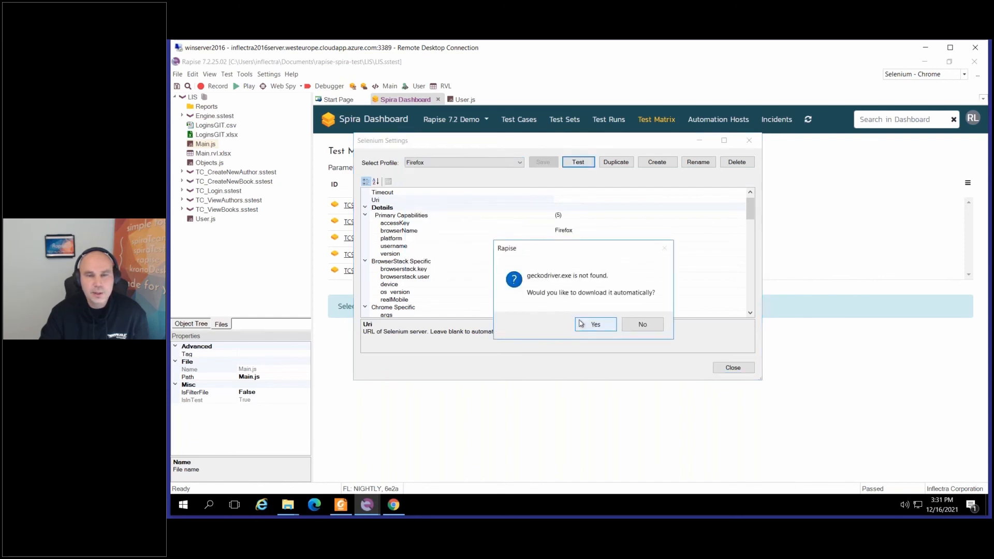
left_click(581, 324)
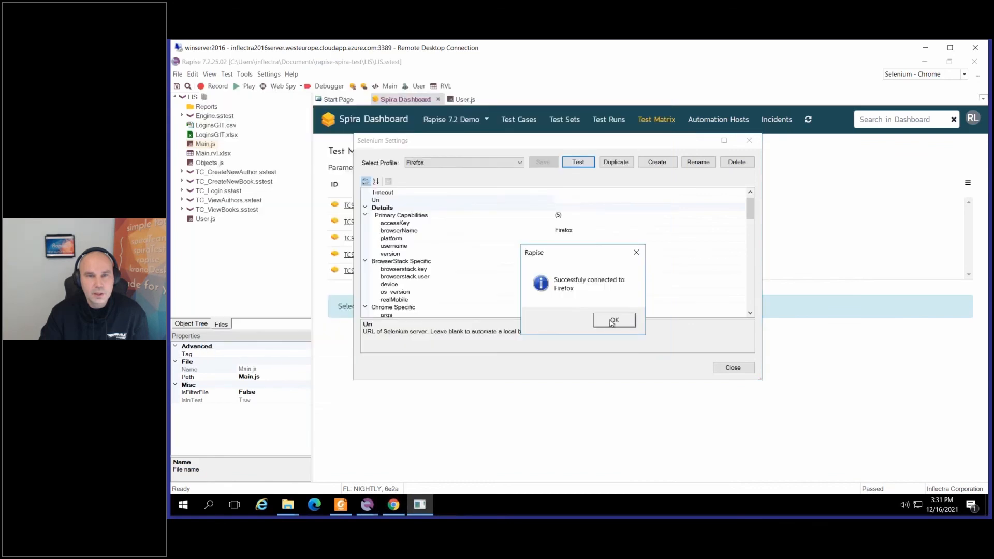
left_click(613, 321)
Check the SeleniumDrivers folder for geckodriver.exe and review the "Automatic Loading of WebDrivers" slide in Foxit PDF Reader.
mouse_move(288, 505)
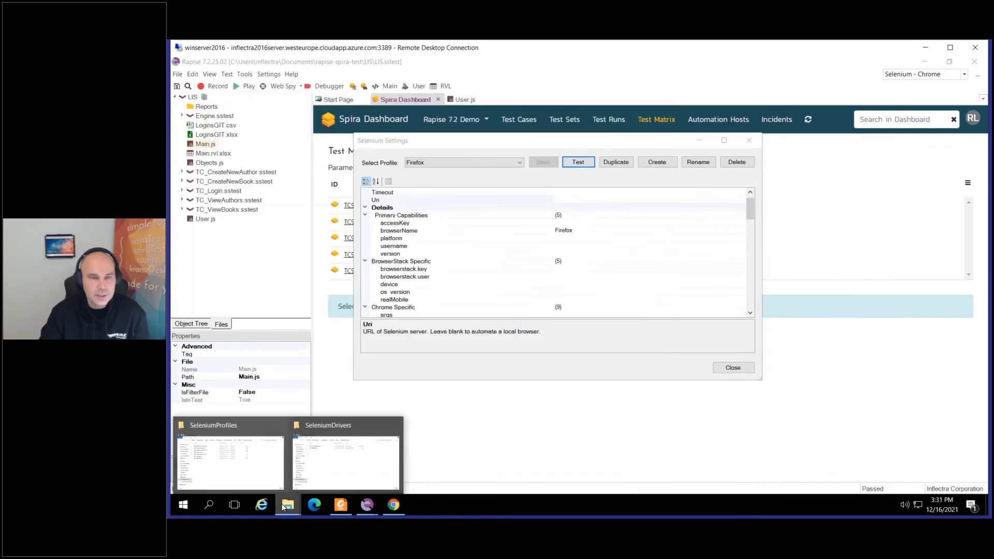
left_click(350, 454)
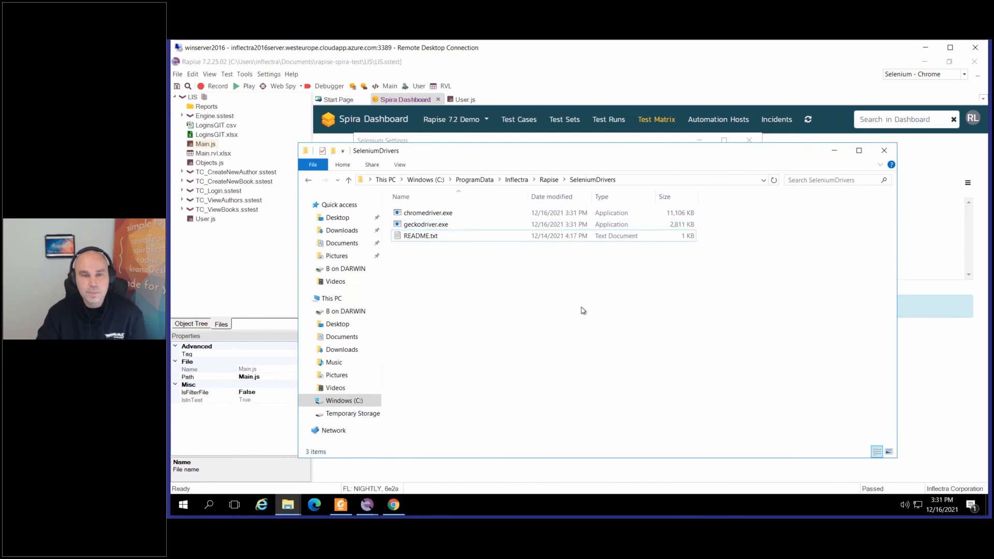
left_click(342, 505)
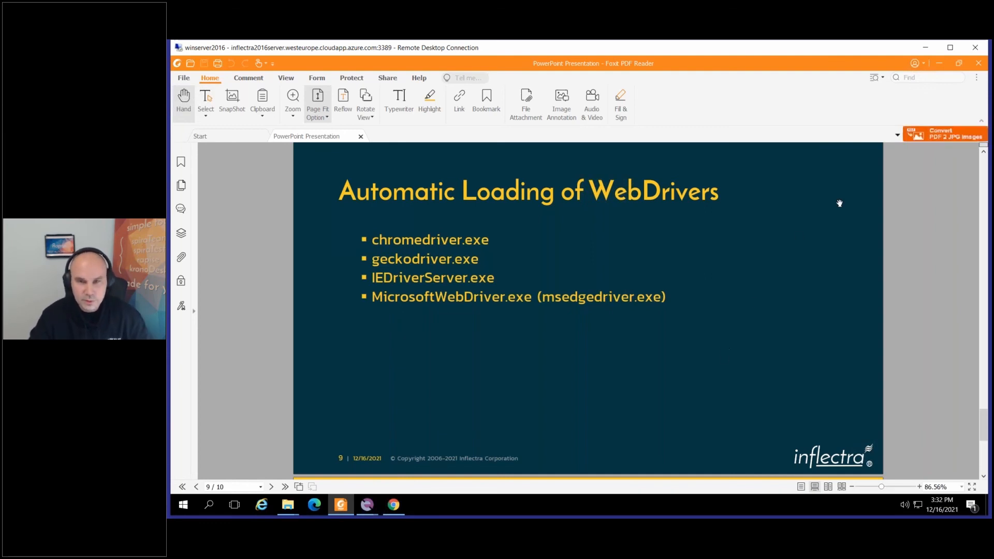
left_click(940, 64)
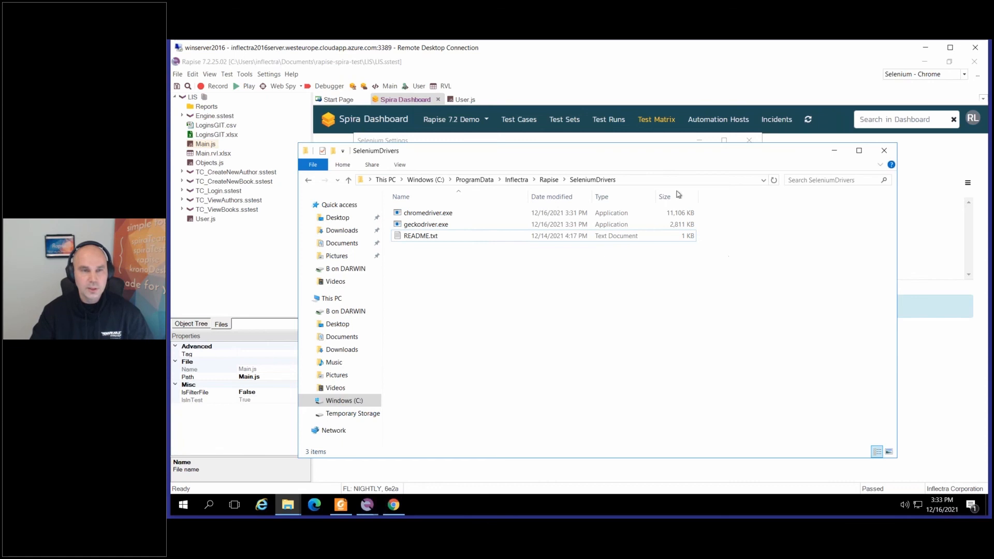
left_click(834, 151)
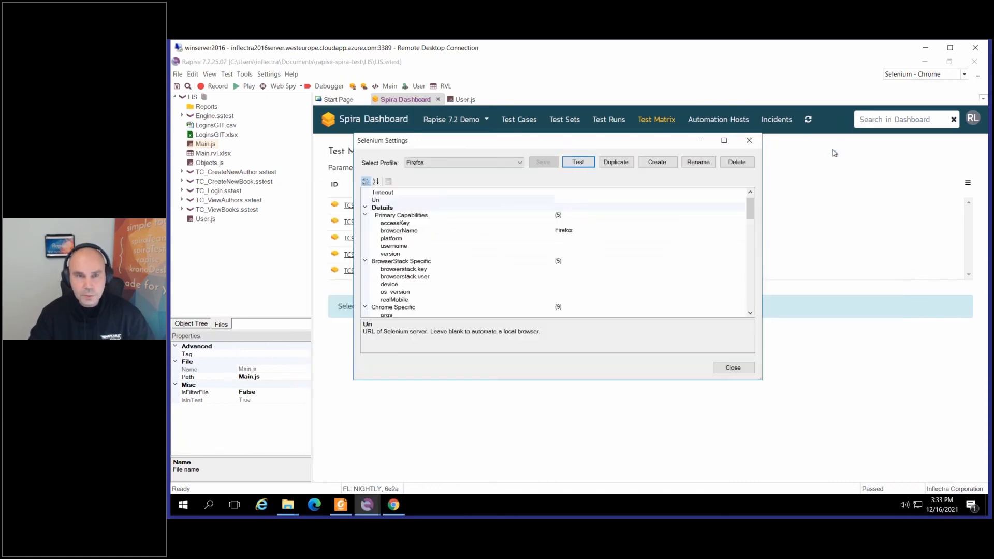
Close the Selenium settings and examine the WebDriver.DownloadDriver block in the TestInit function of User.js.
left_click(739, 372)
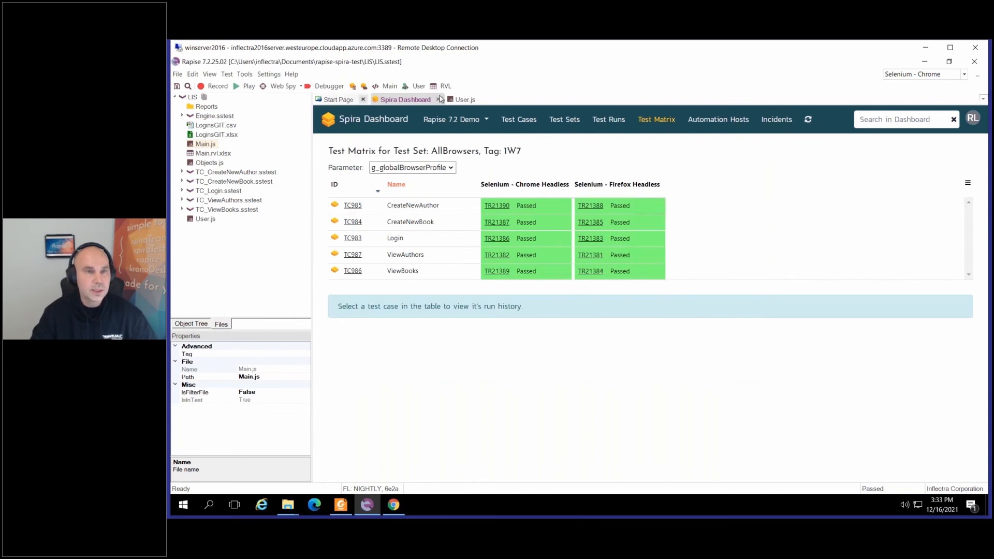
left_click(459, 100)
left_click(614, 234)
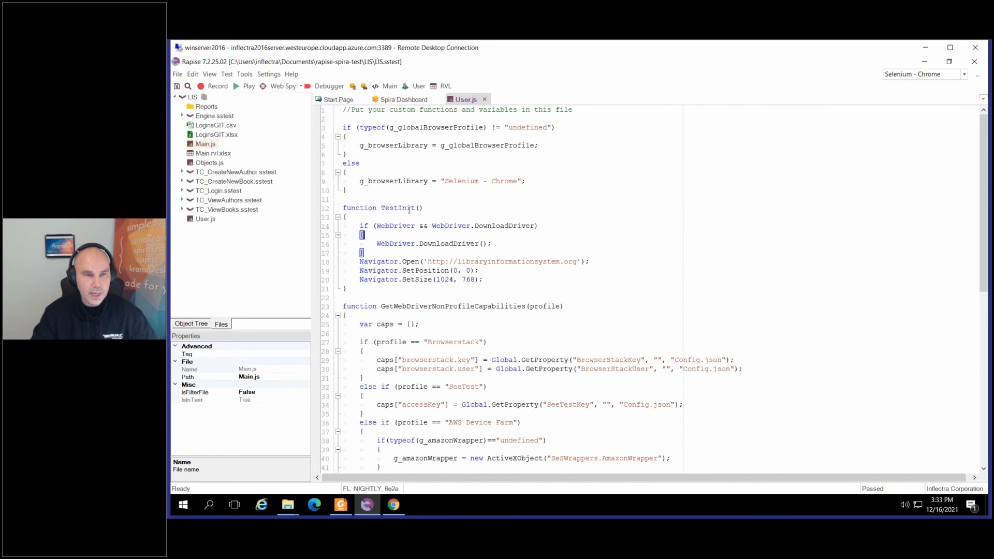
left_click_drag(439, 207, 380, 209)
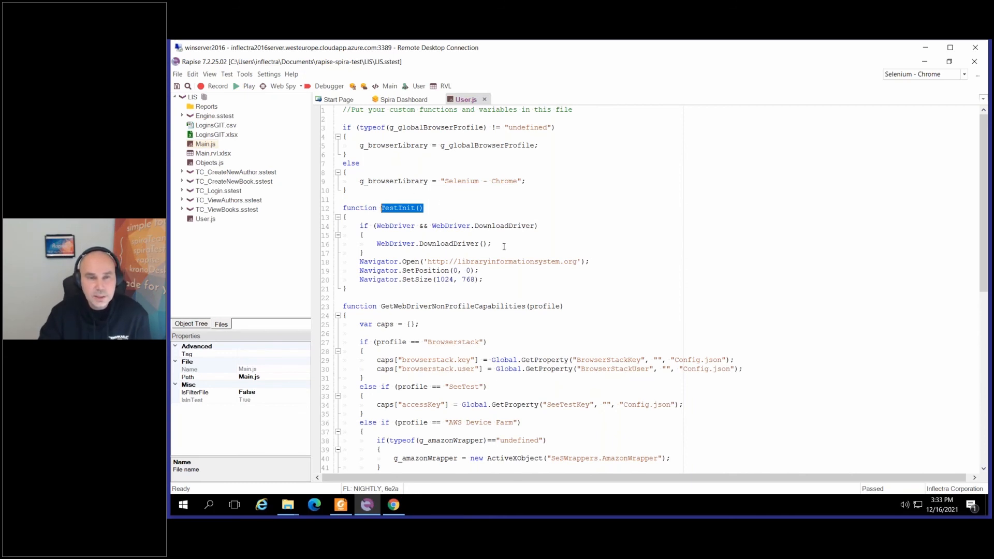
left_click(383, 256)
left_click_drag(383, 255, 330, 230)
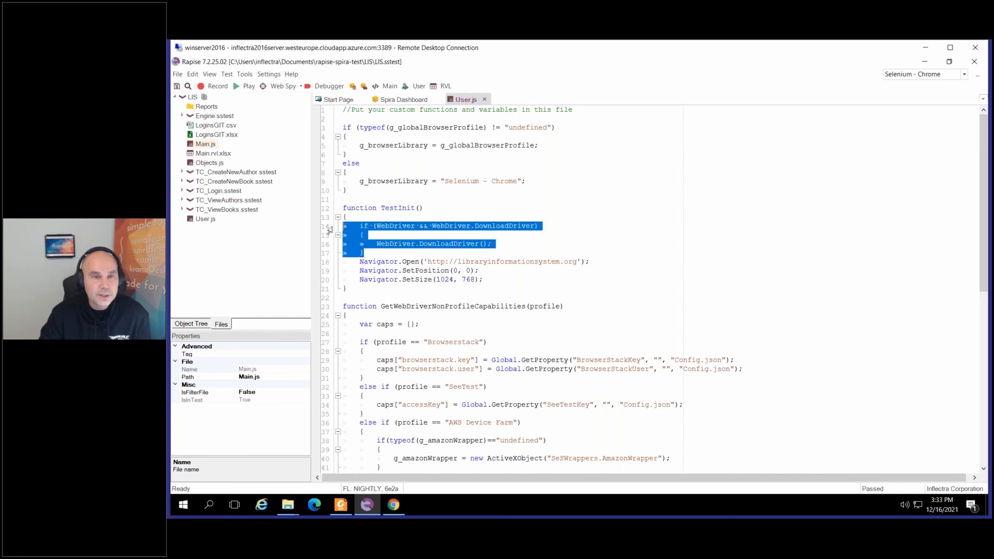
left_click(381, 261)
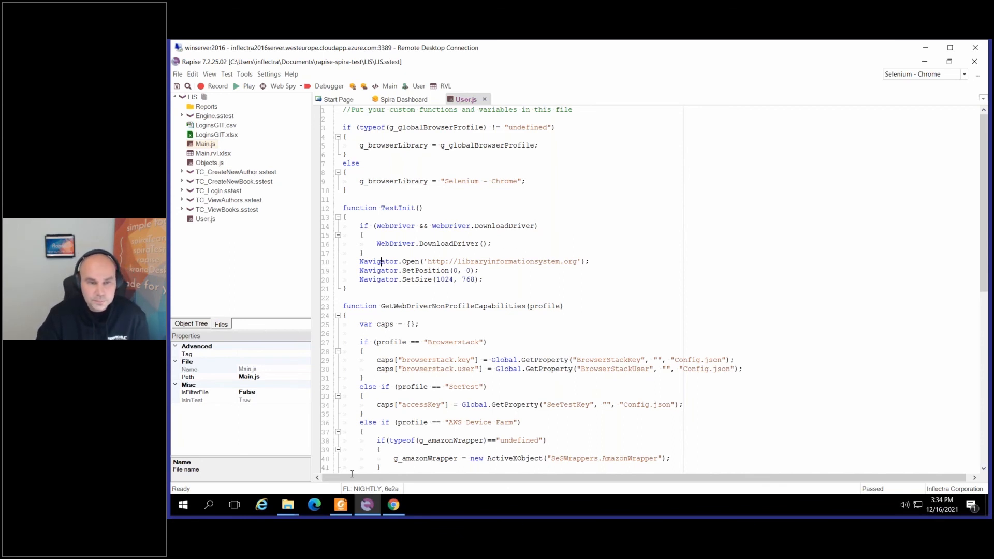
Switch to the presentation in Foxit PDF Reader and go back to the "Running test configurations in parallel" slide.
left_click(367, 505)
left_click(341, 504)
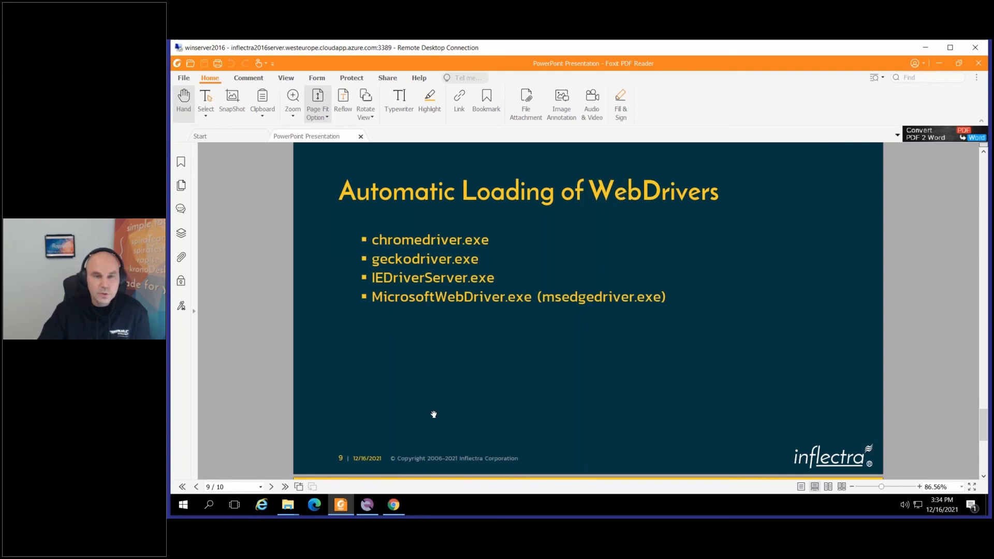
left_click(340, 505)
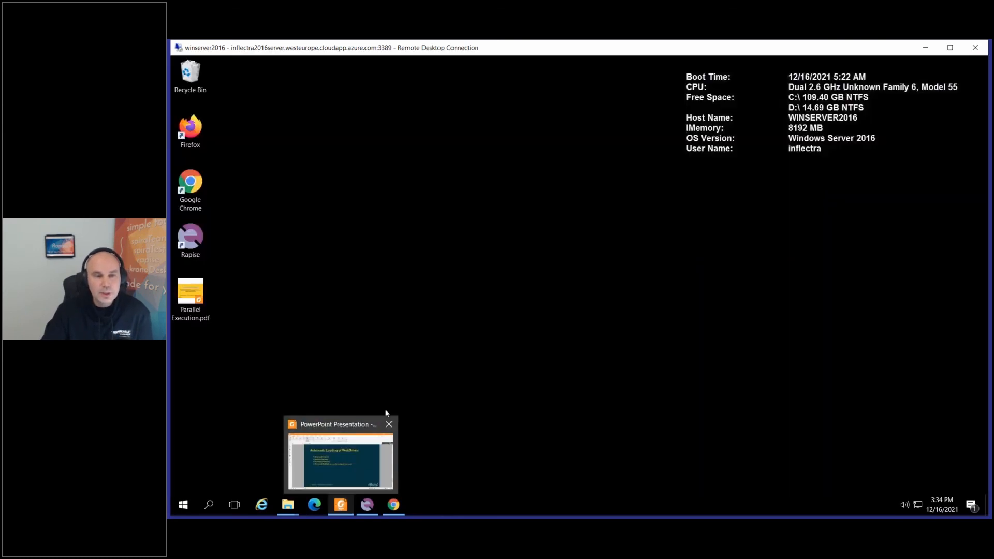
left_click(340, 504)
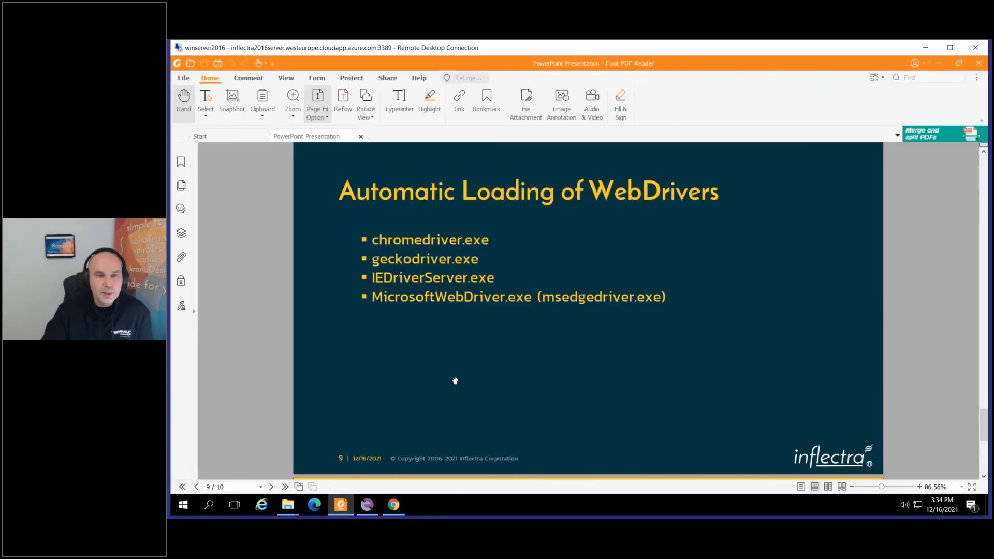
scroll(455, 381, "up", 5)
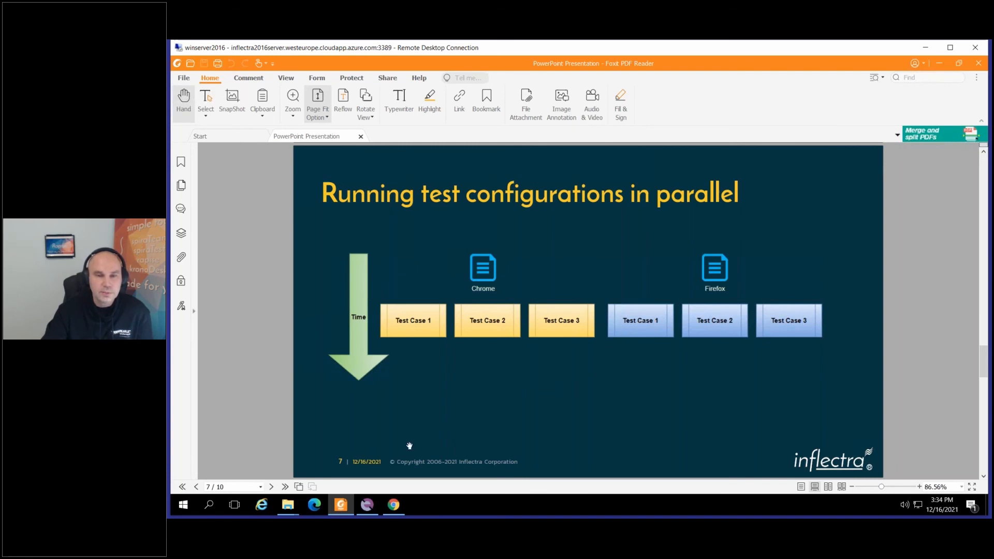
Switch to Rapise and examine the parallel execution properties of the AllBrowsers III test set in the Spira Dashboard.
left_click(367, 504)
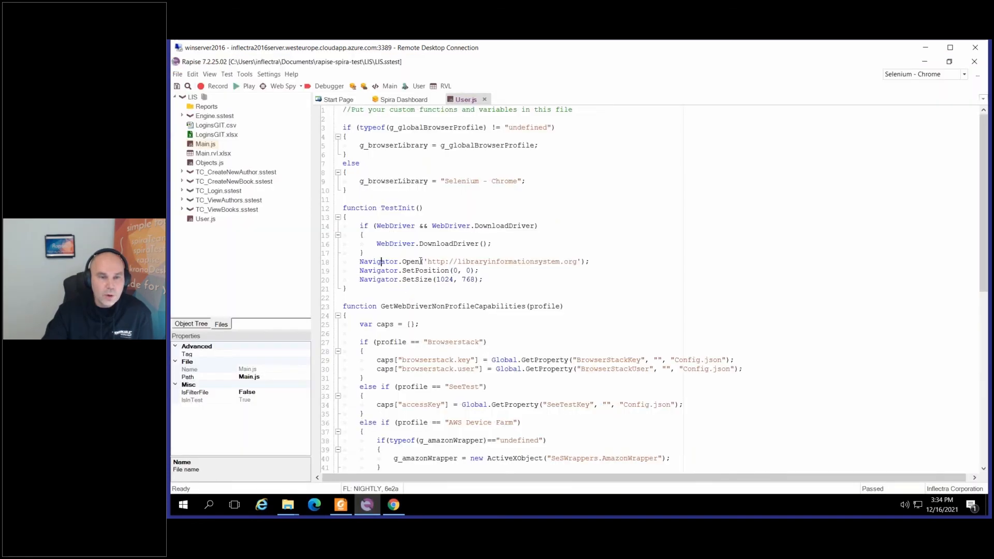
left_click(409, 101)
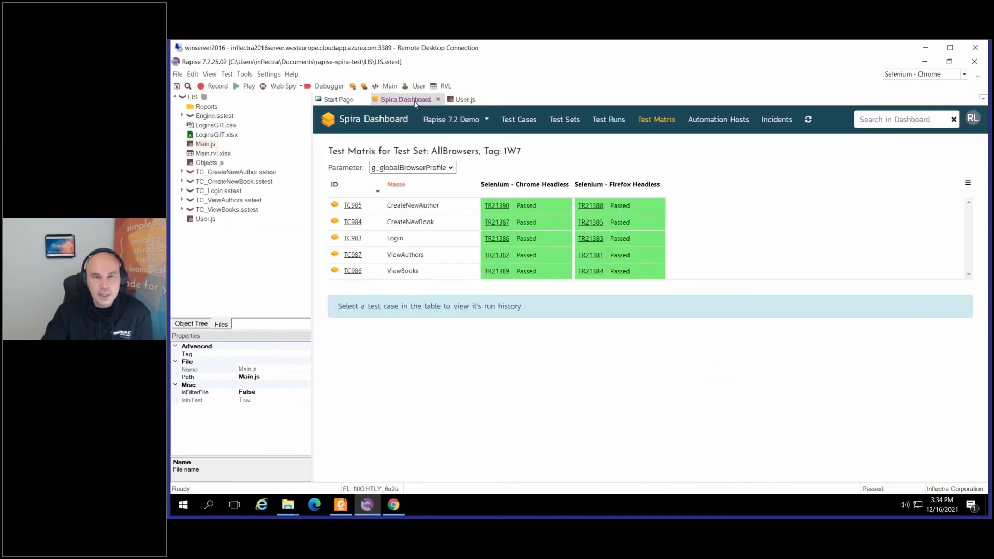
left_click(554, 120)
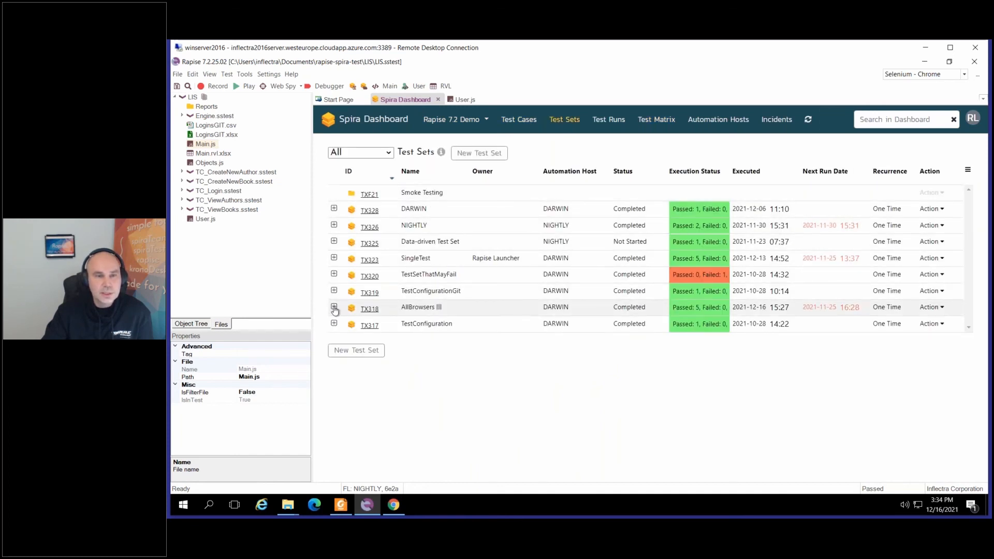
left_click(334, 309)
scroll(462, 373, "down", 3)
scroll(462, 373, "down", 5)
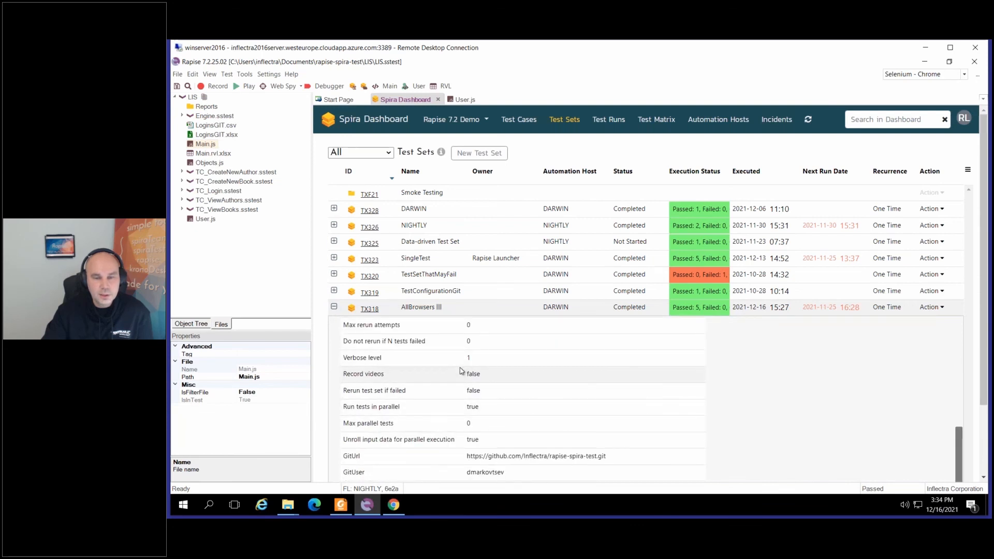
Return to the Spira Dashboard overview, open the administrator credentials prompt for creating Rapise custom properties, and dismiss it without submitting.
left_click(356, 123)
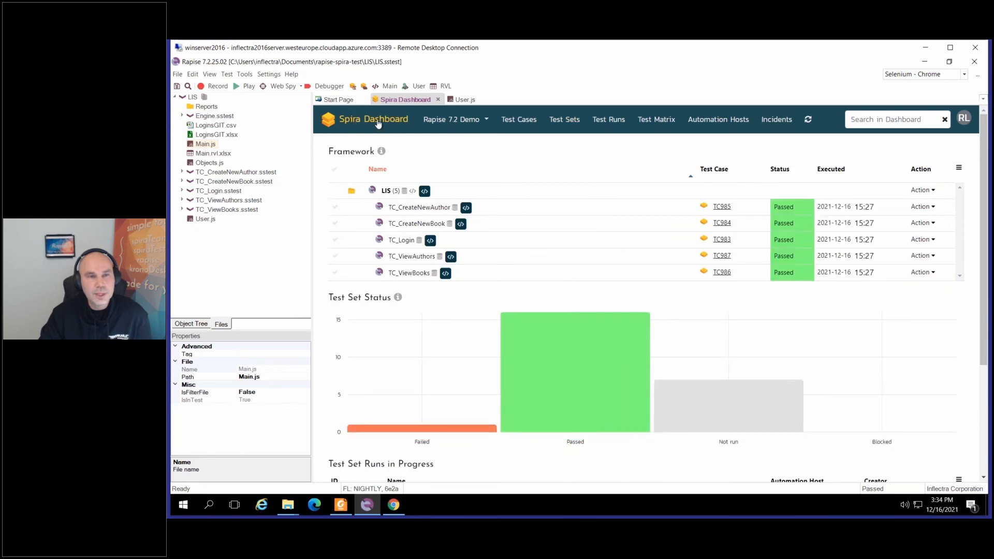
scroll(470, 262, "down", 3)
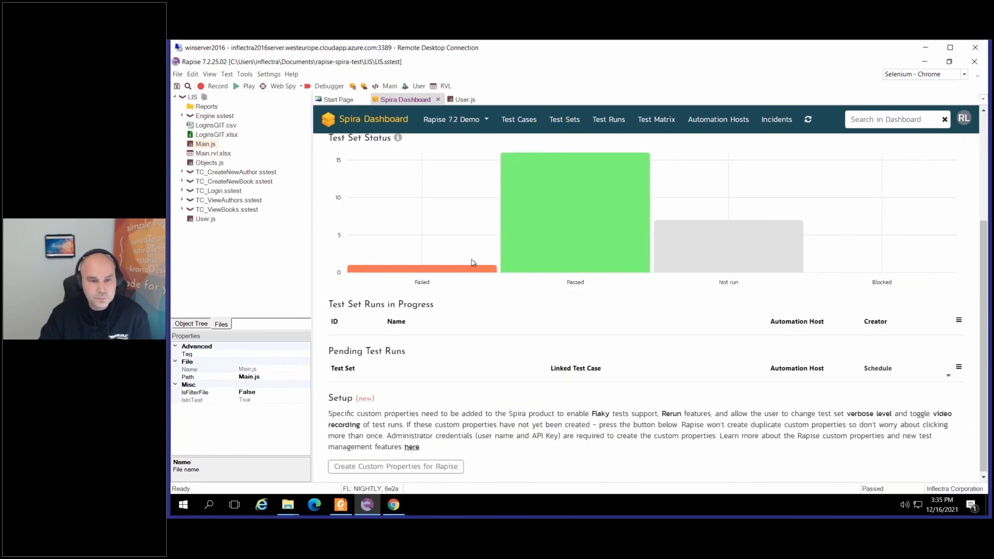
left_click(387, 466)
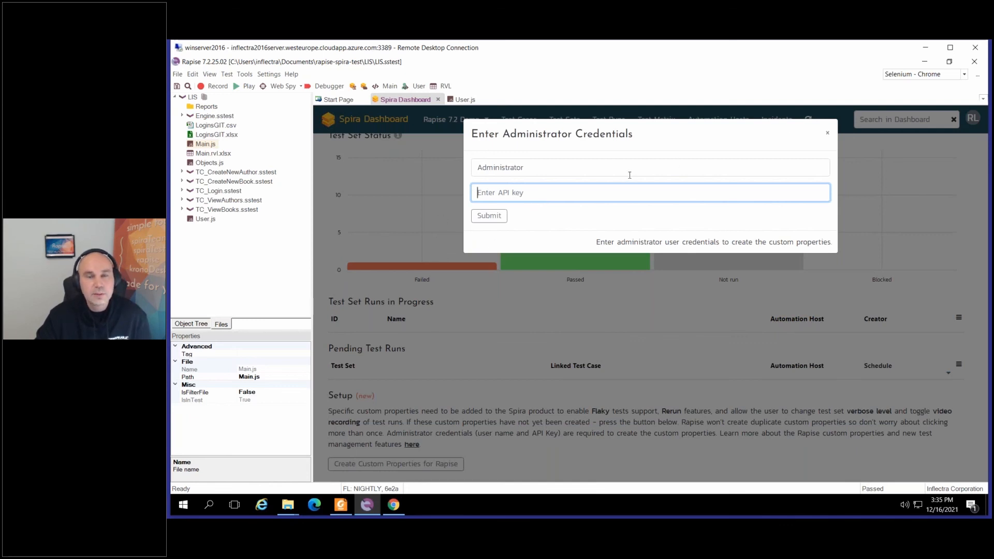
left_click(827, 133)
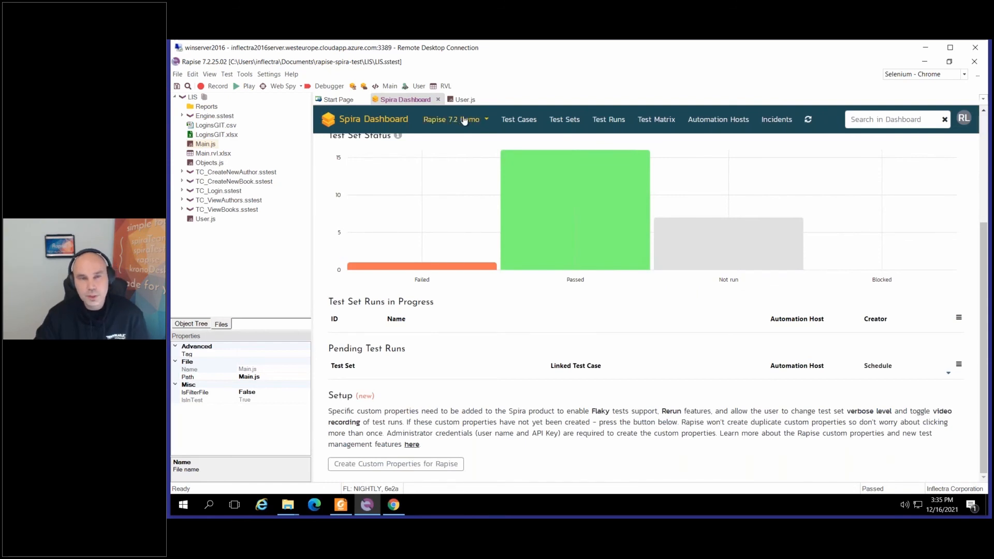
left_click(399, 468)
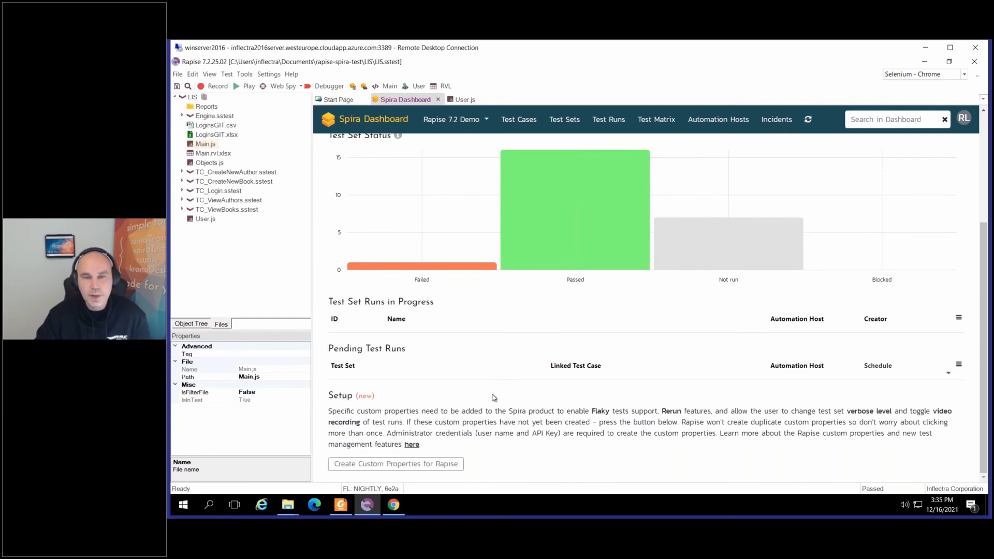
Switch to the presentation in Foxit PDF Reader and show the closing "Q&A" slide in full screen.
left_click(343, 510)
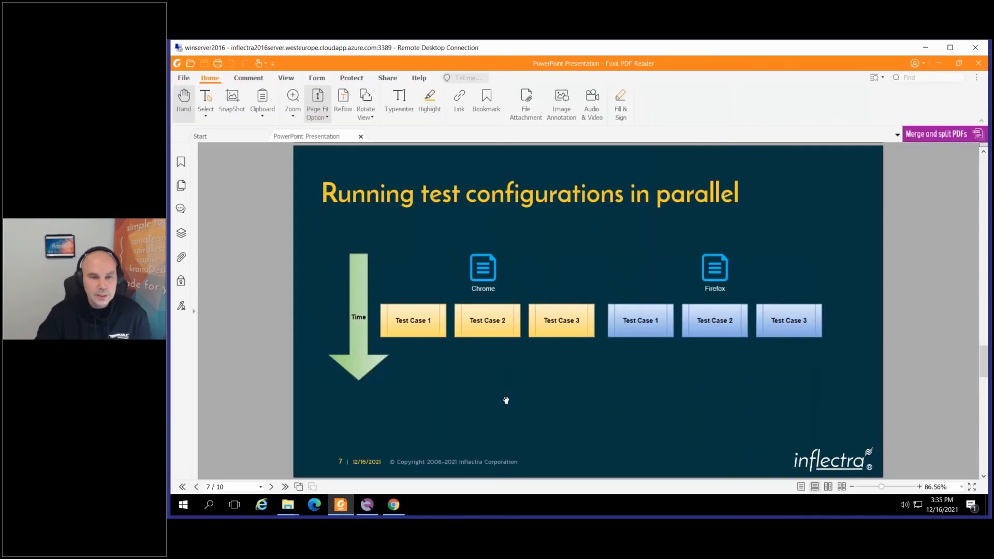
scroll(506, 400, "down", 3)
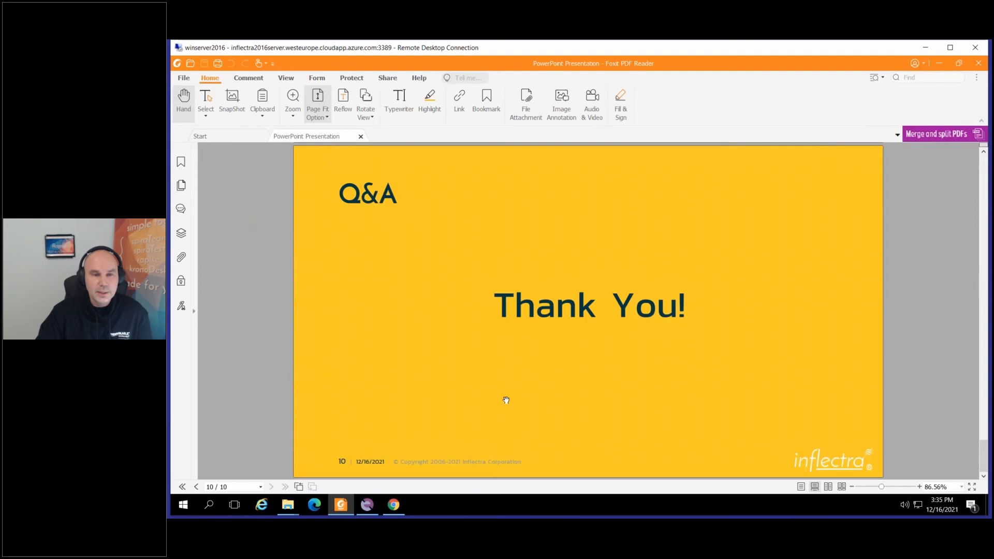
key("F11")
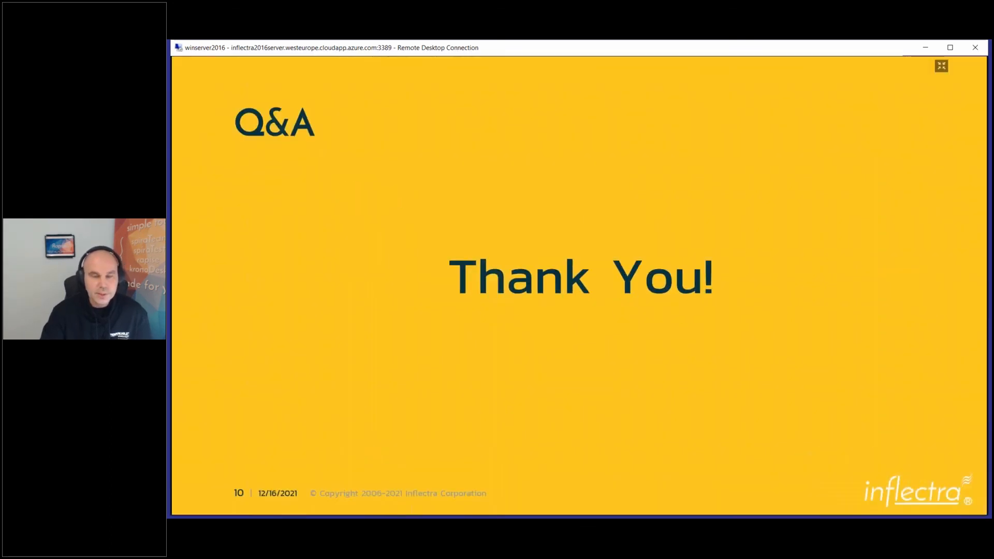